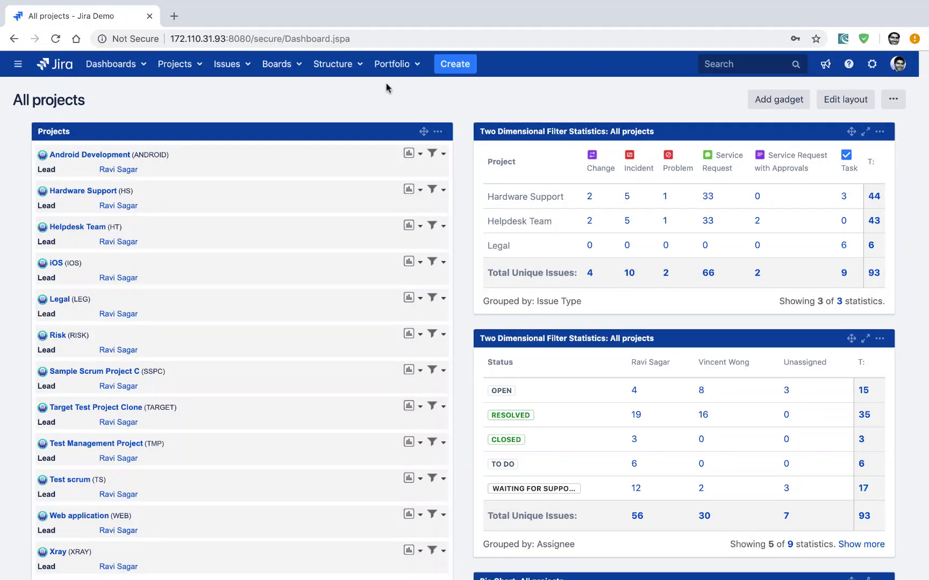
- Start a new structure from the Empty Structure template and name it Top Down Automation
left_click(362, 66)
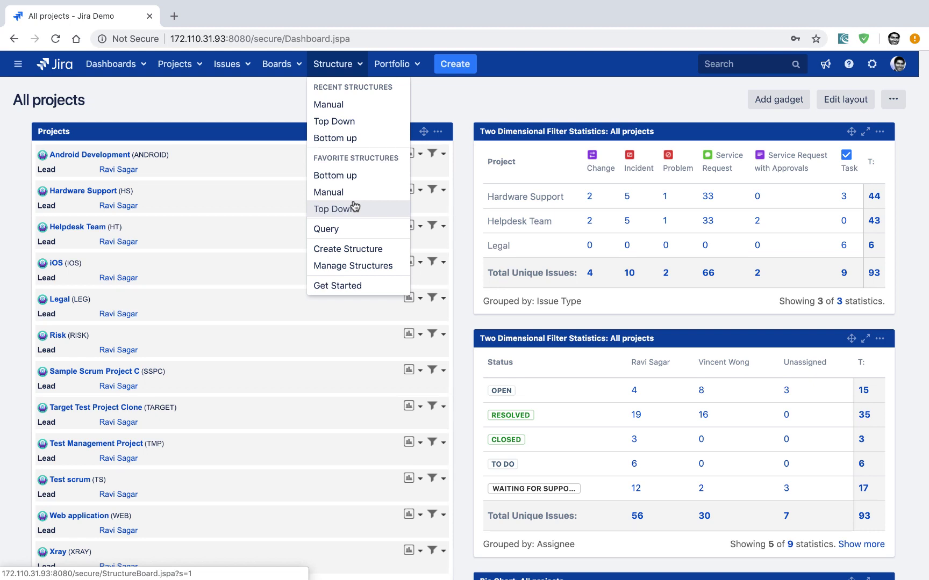
left_click(379, 252)
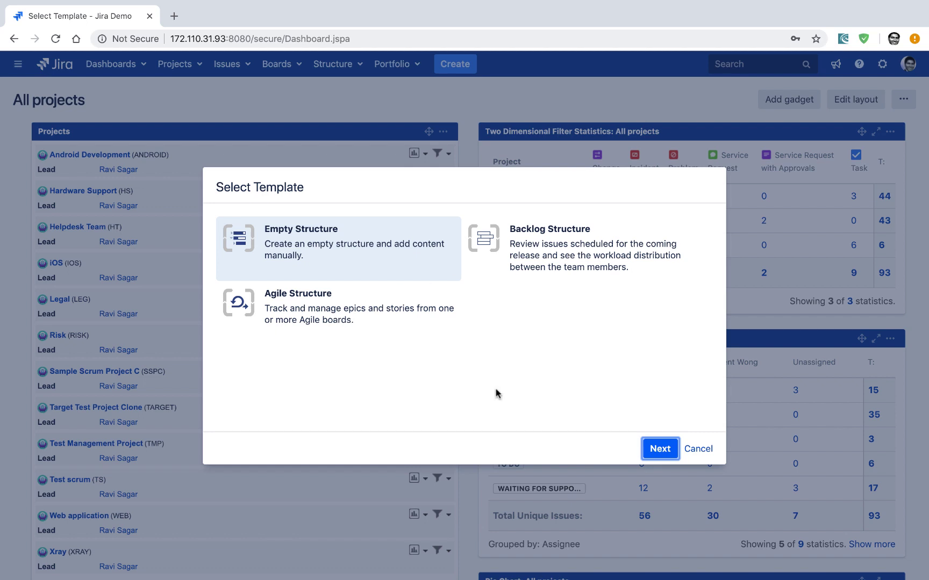
left_click(654, 451)
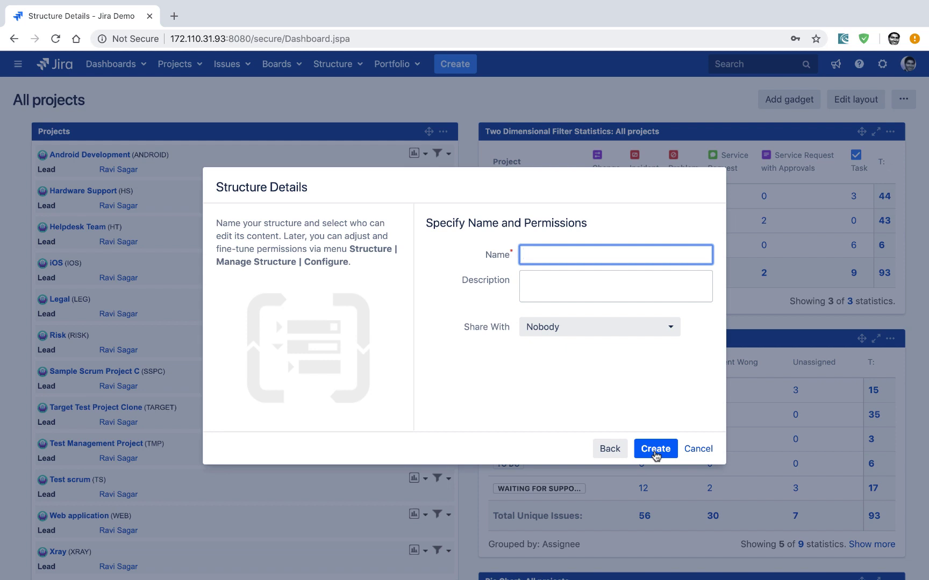
type("M")
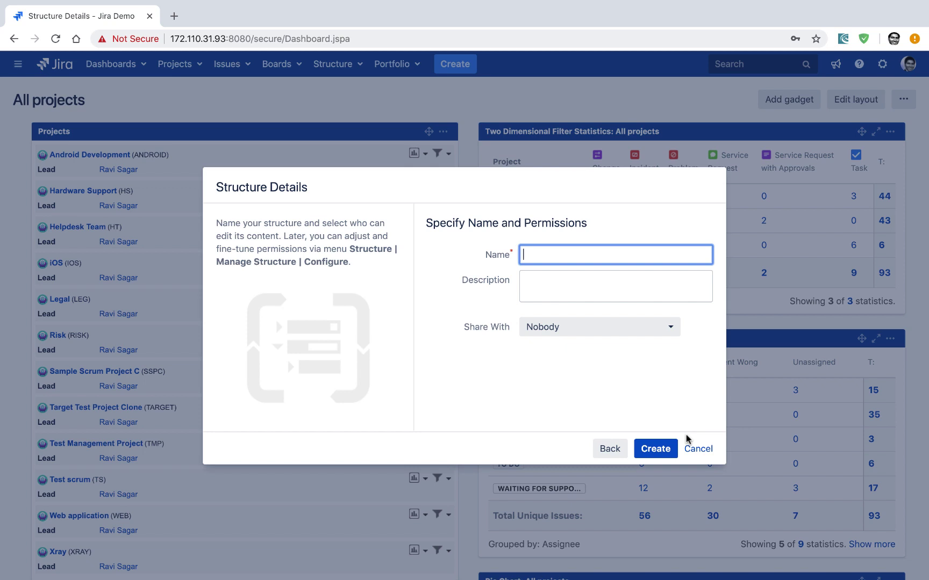
type("Top")
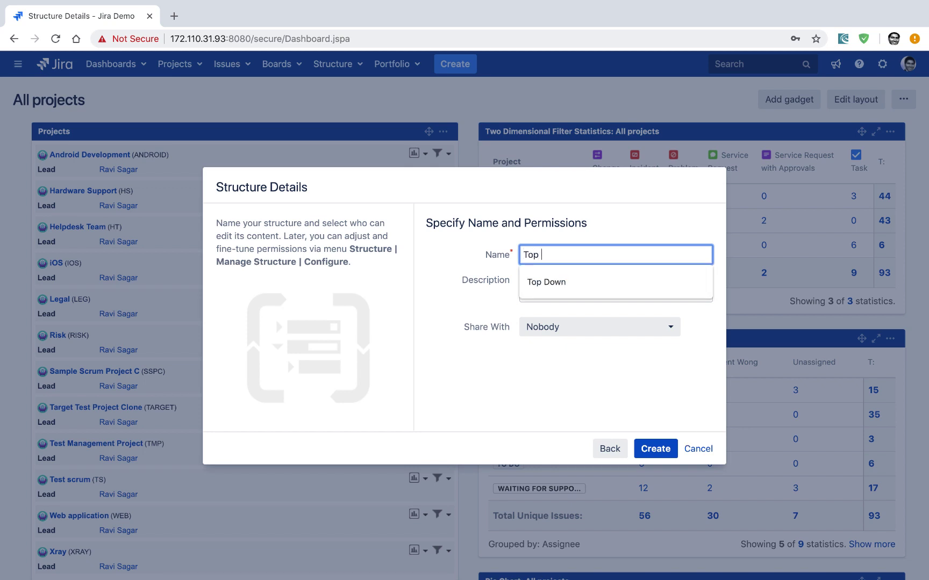
key("Down")
key("Return")
type("Au")
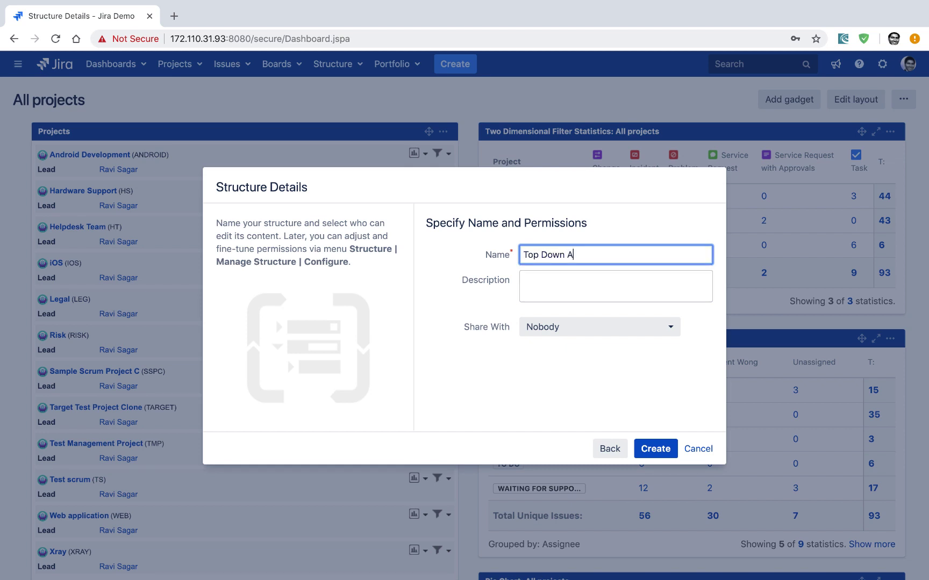
key("BackSpace")
type("utomation")
- Share the new structure with the jira-software-users group and create it
left_click(651, 327)
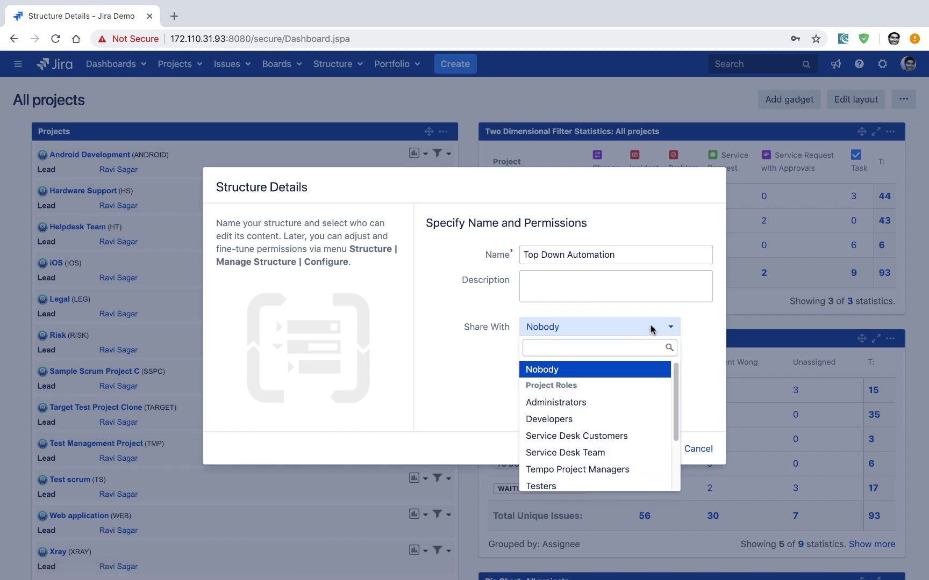
scroll(599, 424, "down", 1)
scroll(598, 432, "down", 3)
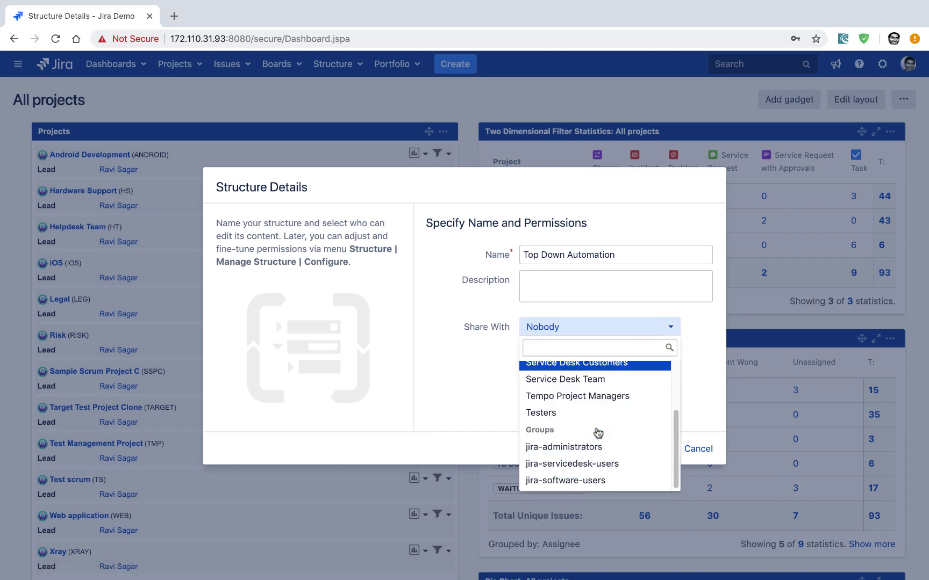
left_click(584, 484)
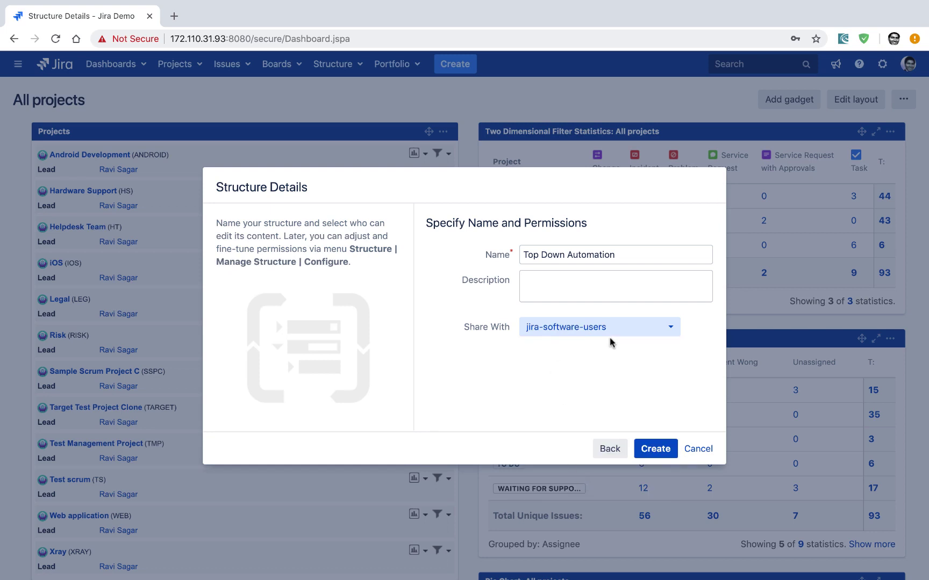
left_click(649, 333)
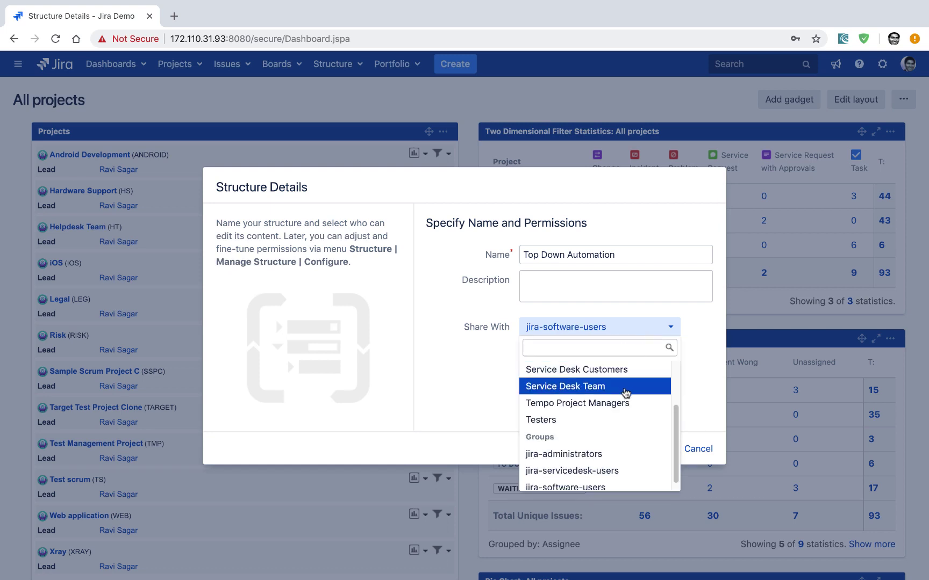
scroll(618, 398, "up", 3)
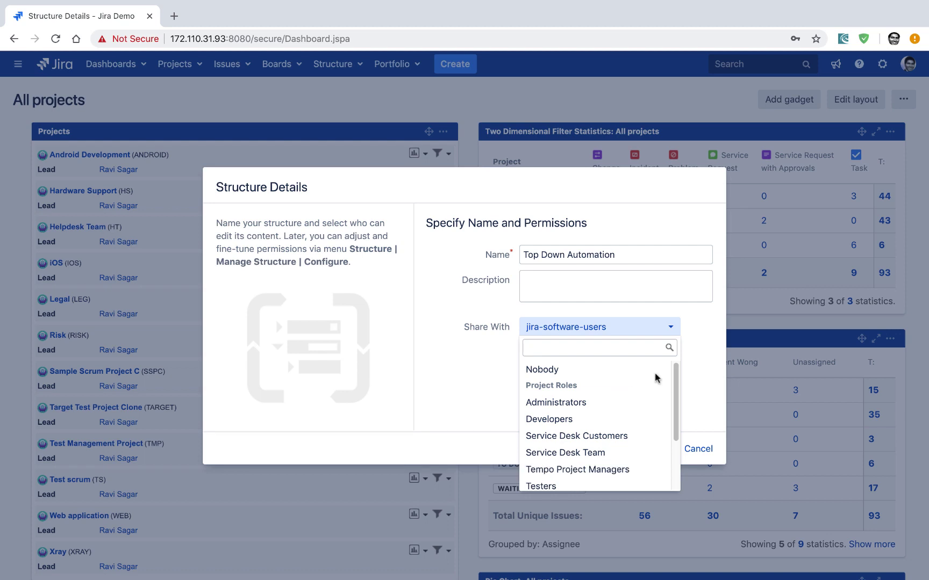
left_click(694, 349)
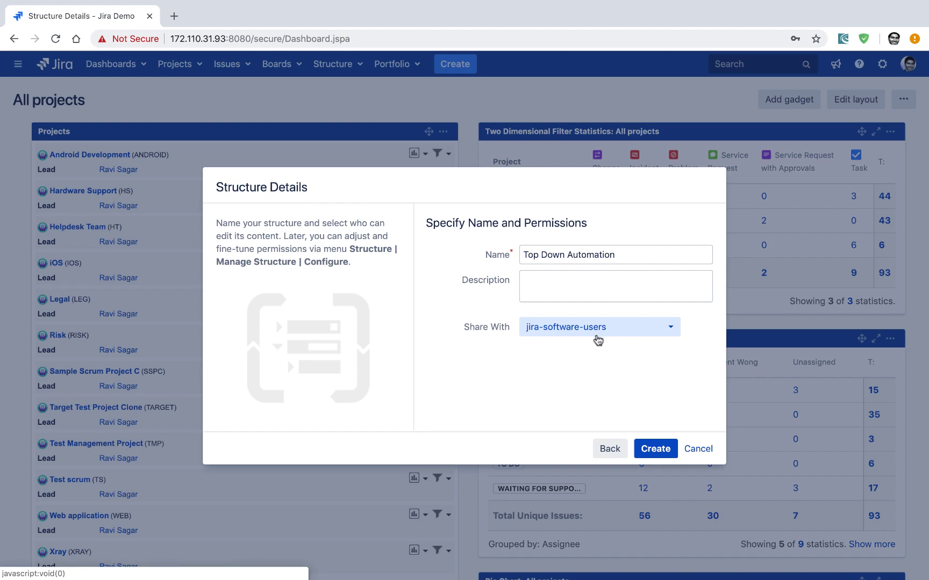
left_click(659, 449)
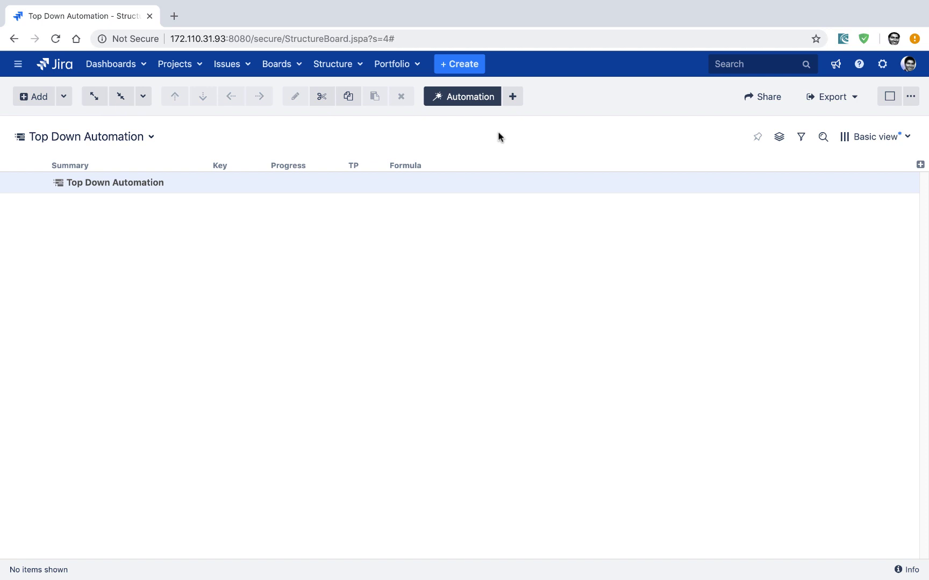
- Add a JQL Query insert automation to the structure with the query issuetype = Epic
left_click(512, 99)
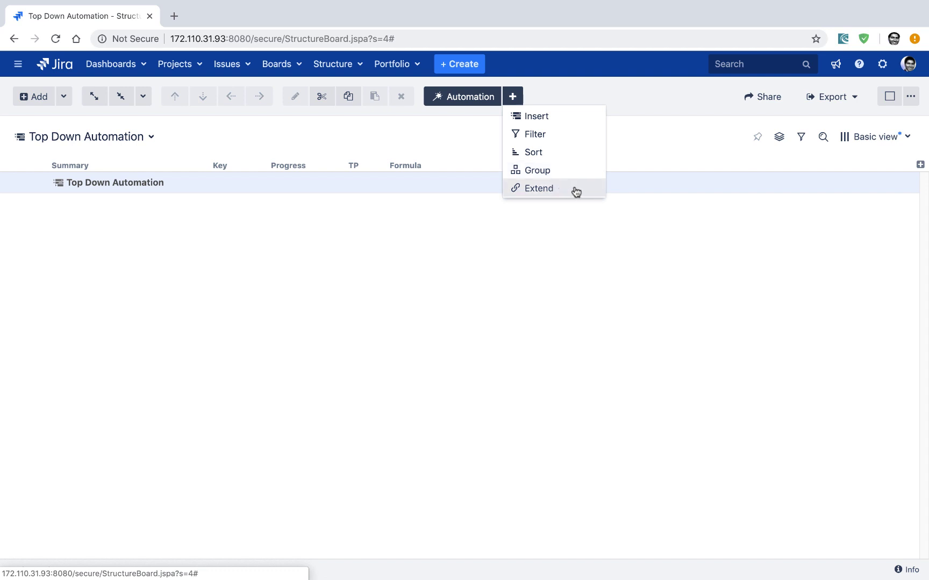
left_click(566, 118)
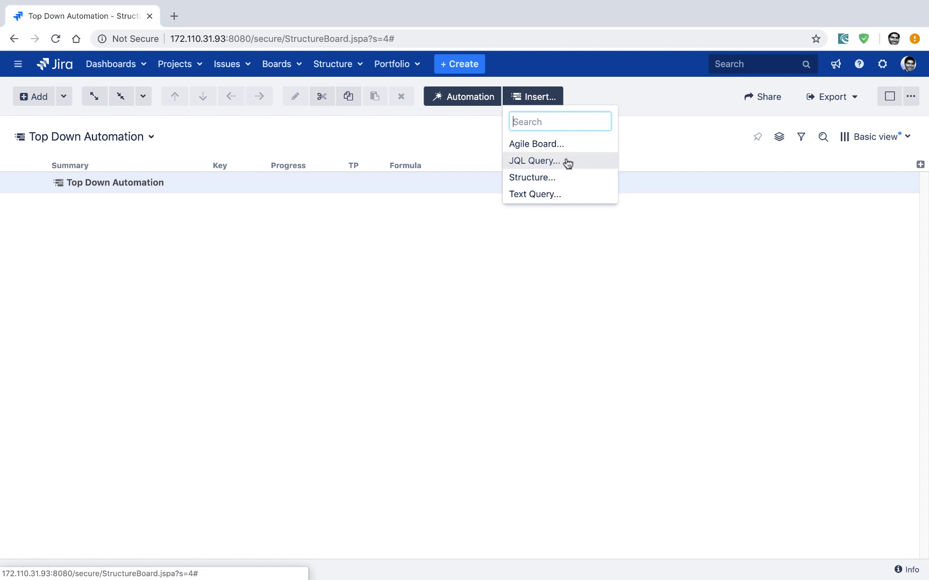
left_click(567, 162)
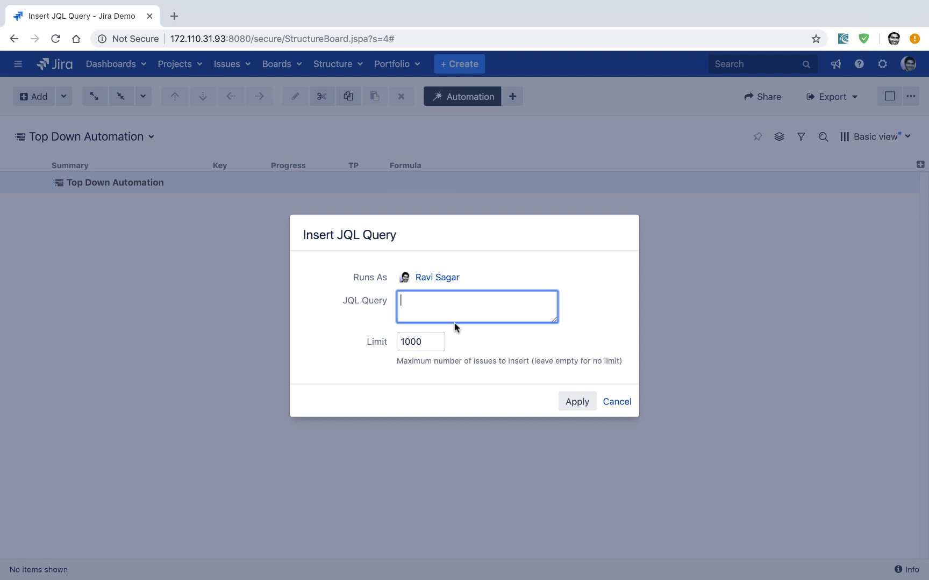
type("iss")
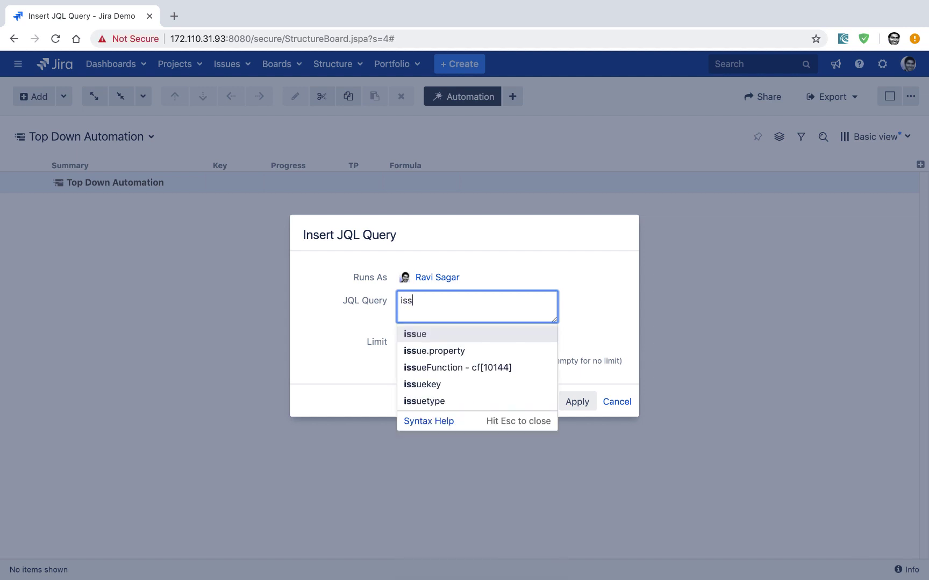
key("Down")
key("Down")
key("Down")
key("Down")
key("Return")
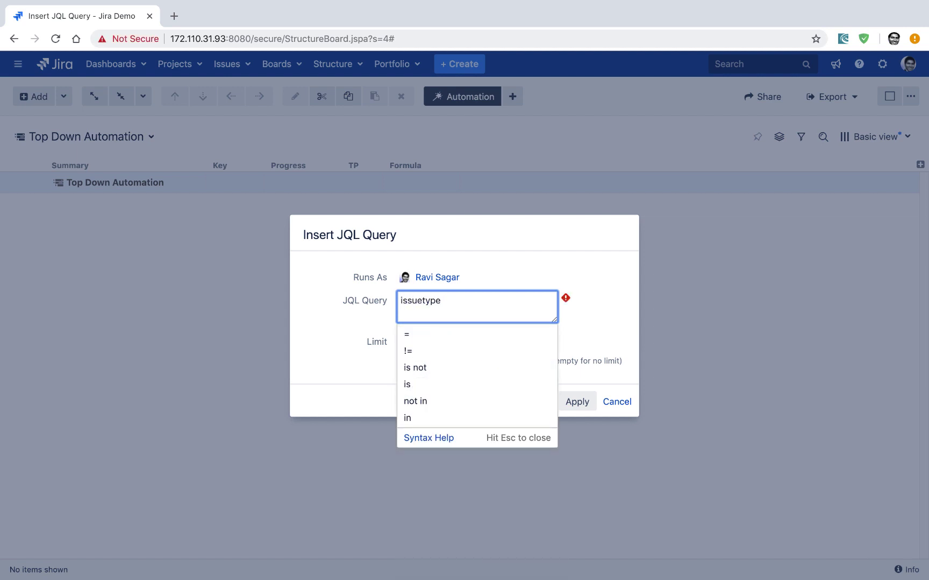
key("Down")
key("Return")
type("Epic")
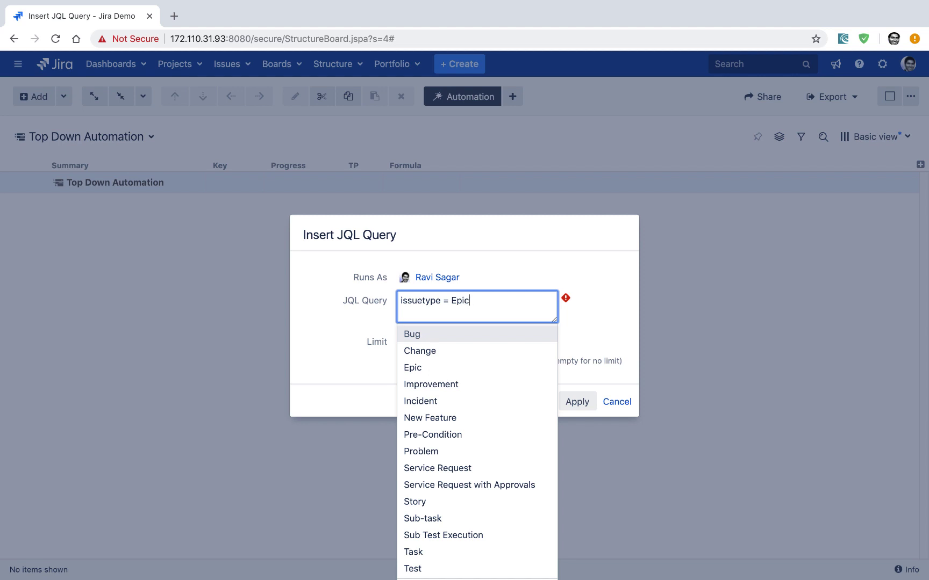
key("Down")
key("Return")
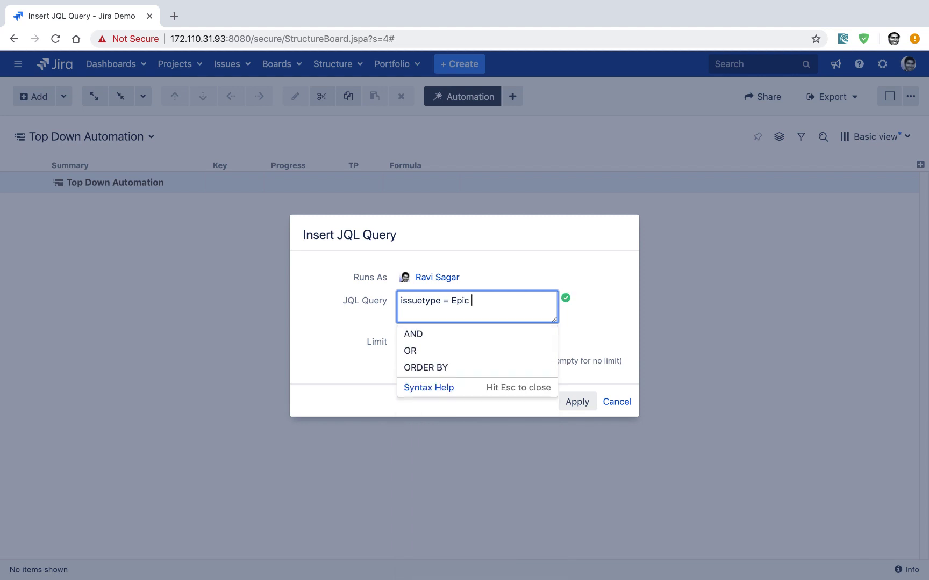
left_click(539, 273)
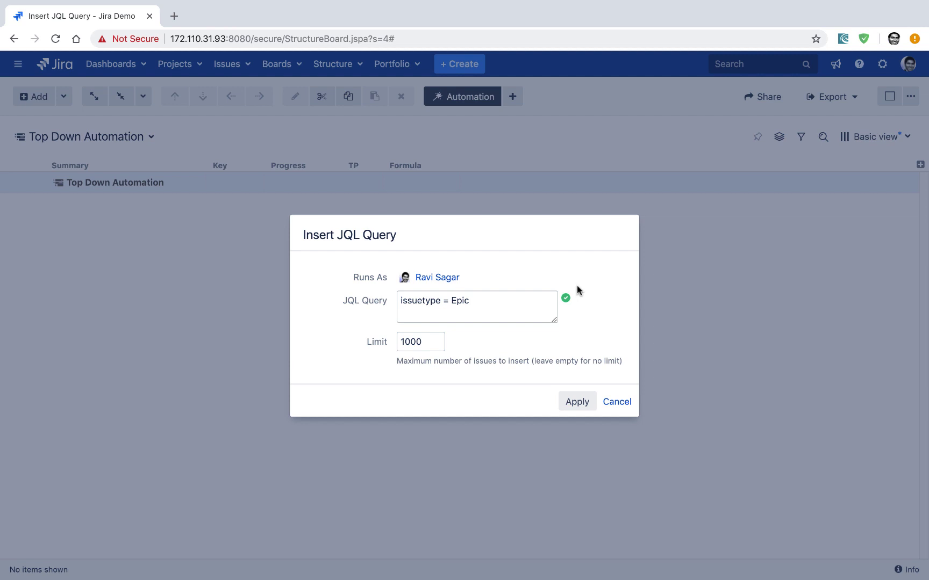
- Apply the JQL insert automation with the limit kept at 1000 issues
left_click_drag(438, 342, 396, 344)
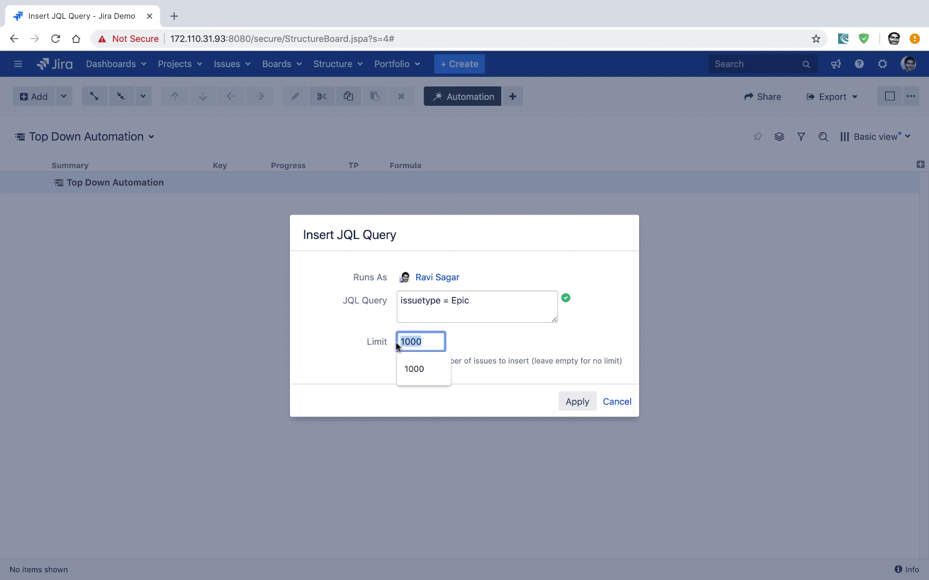
left_click(468, 343)
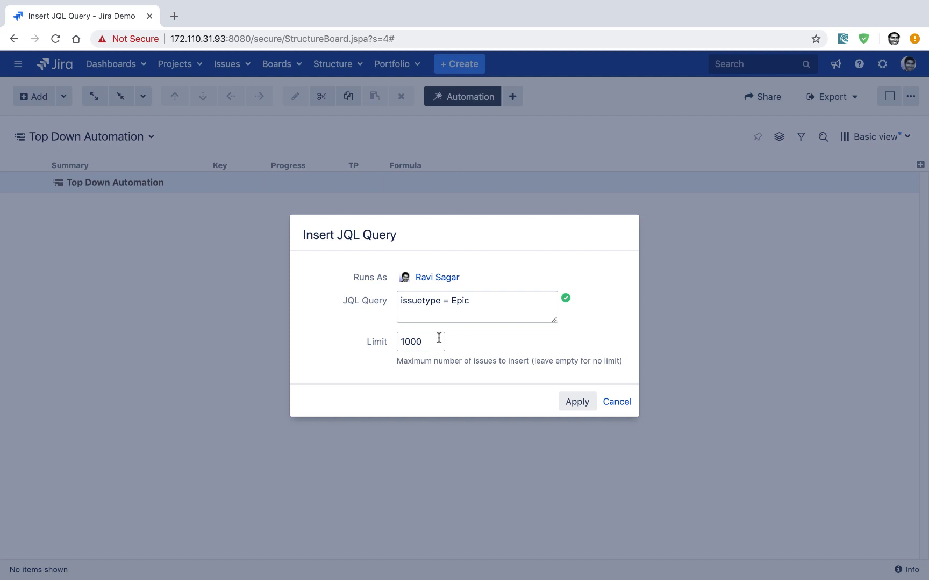
left_click(577, 402)
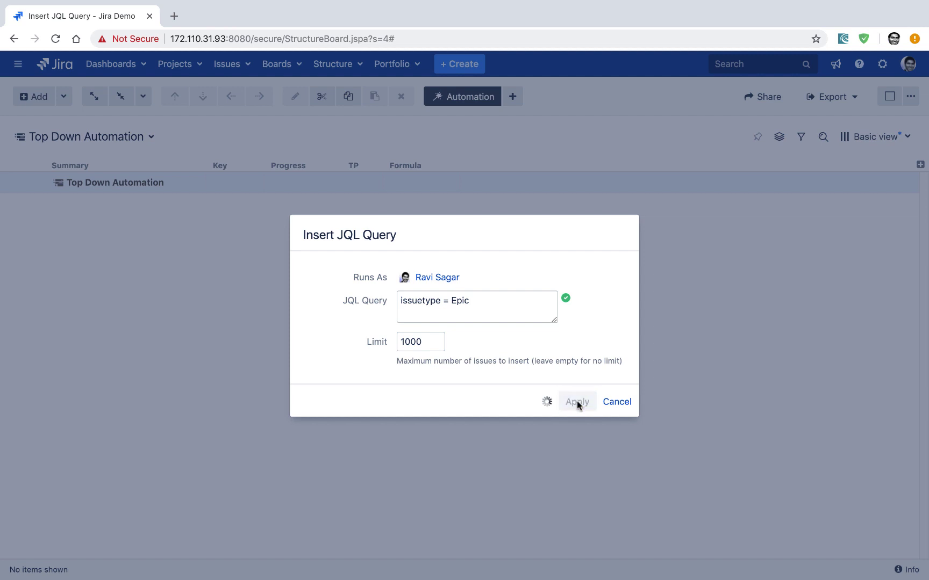
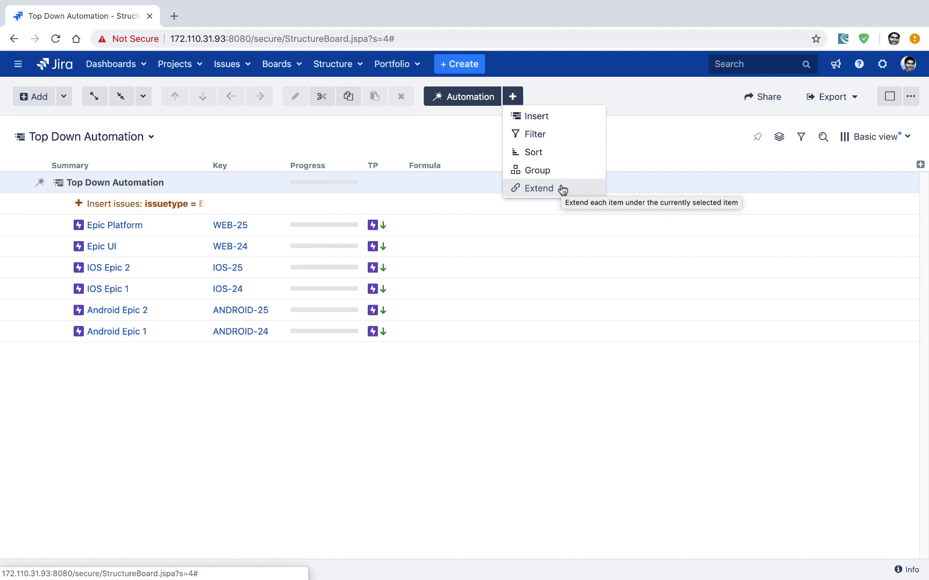
- Extend the structure with Stories under Epics, using all levels up to 10 and allowing changes via Structure
left_click(562, 189)
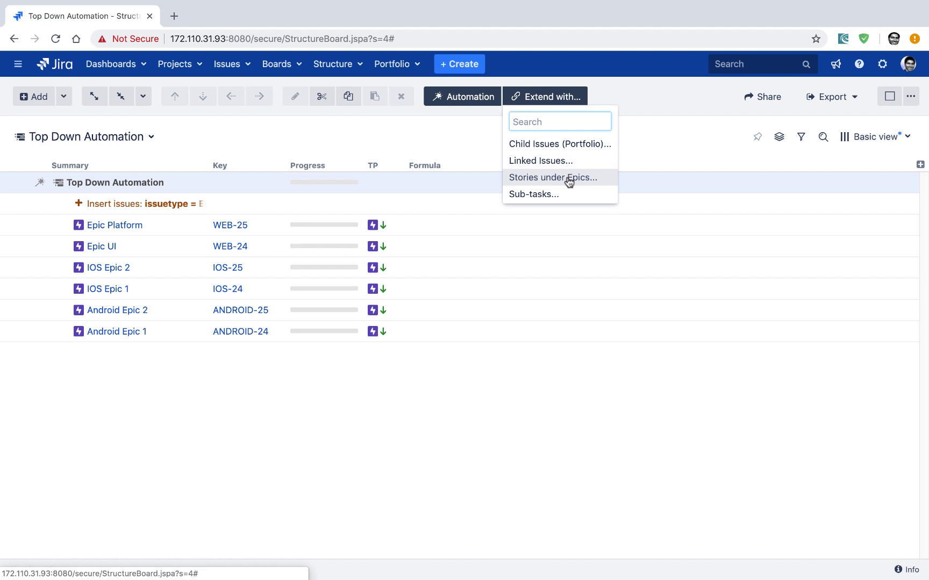
left_click(568, 183)
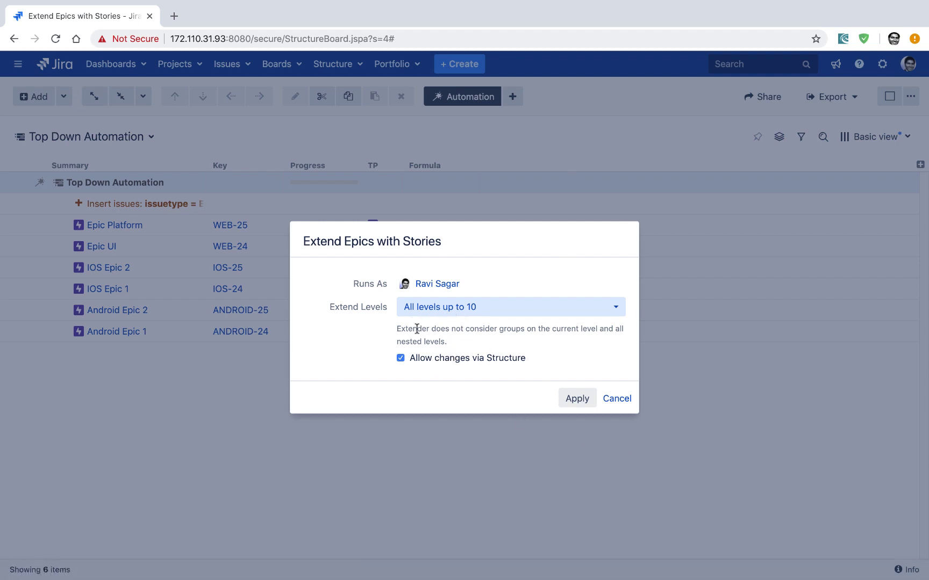
left_click(614, 306)
left_click(619, 280)
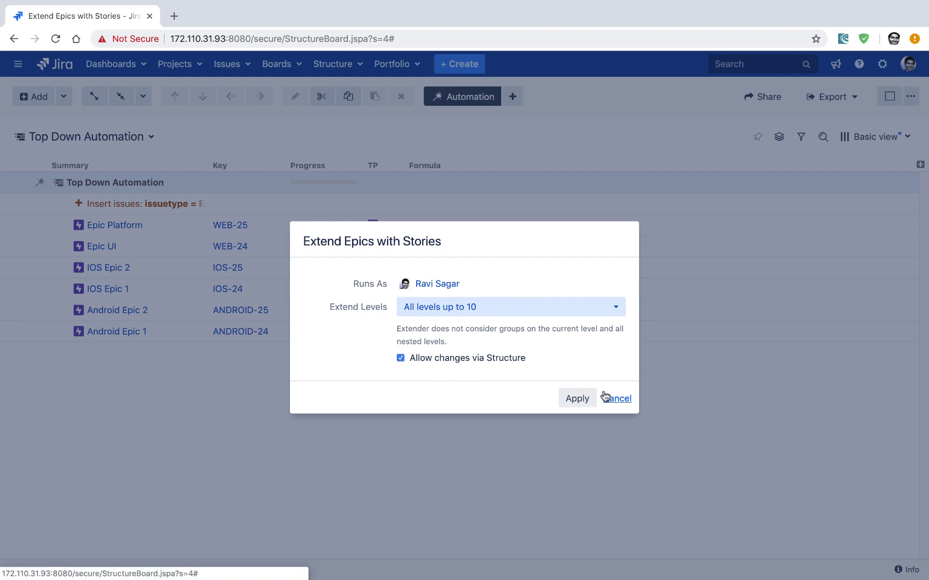
left_click(575, 400)
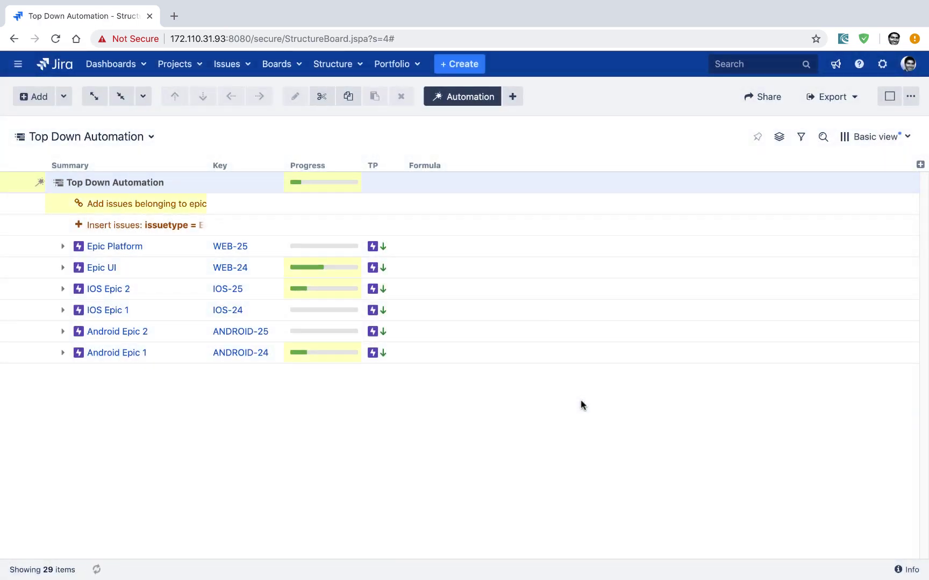
- Expand Epic Platform, Epic UI and IOS Epic 2, and move story WEB-15 from Epic UI to IOS Epic 2
left_click(63, 246)
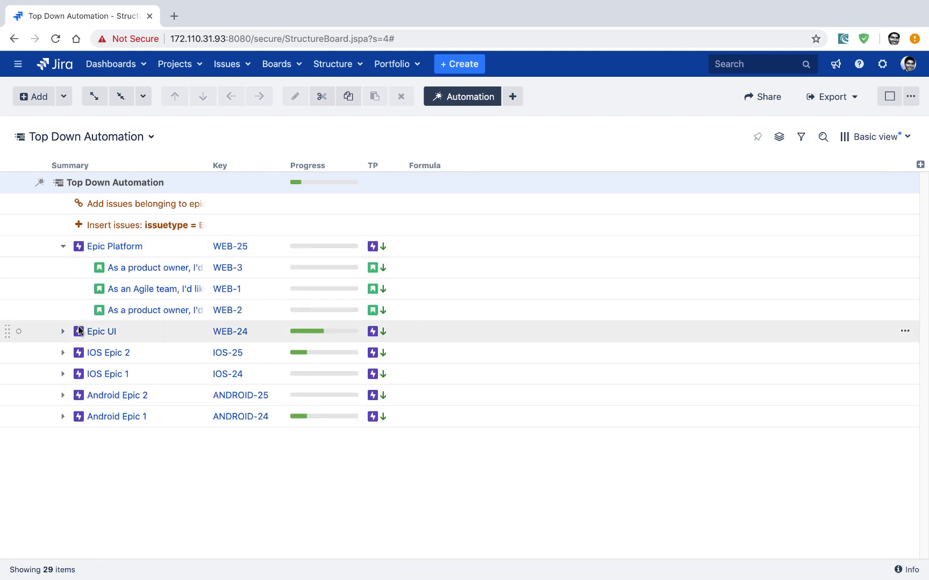
left_click(61, 332)
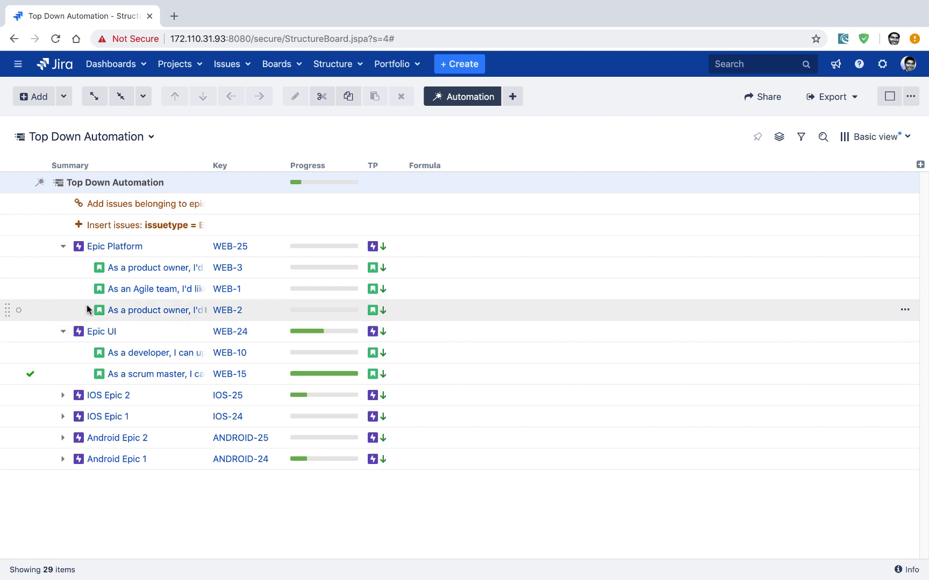
left_click(62, 396)
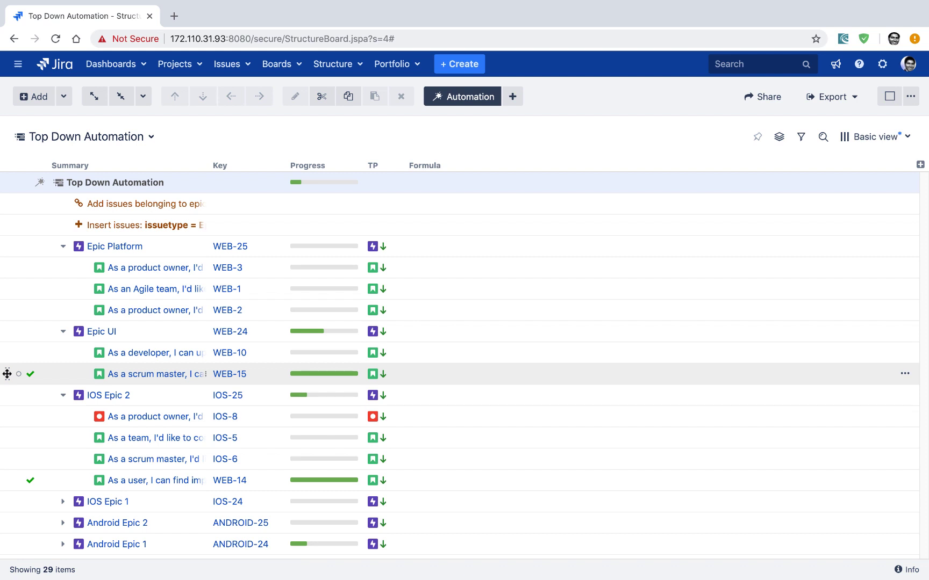
left_click_drag(8, 377, 8, 422)
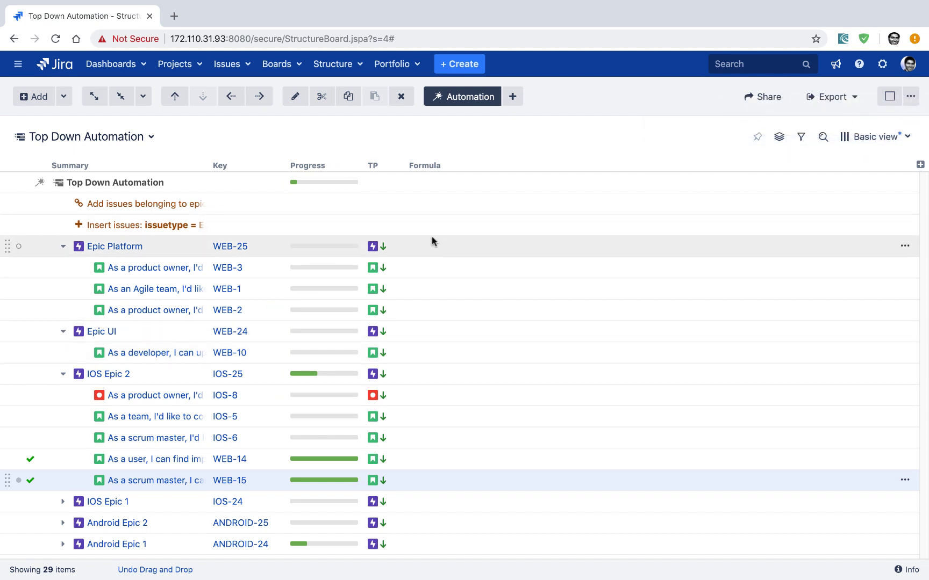
- Collapse Epic Platform, Epic UI and IOS Epic 2 so only the epics are listed
left_click(63, 246)
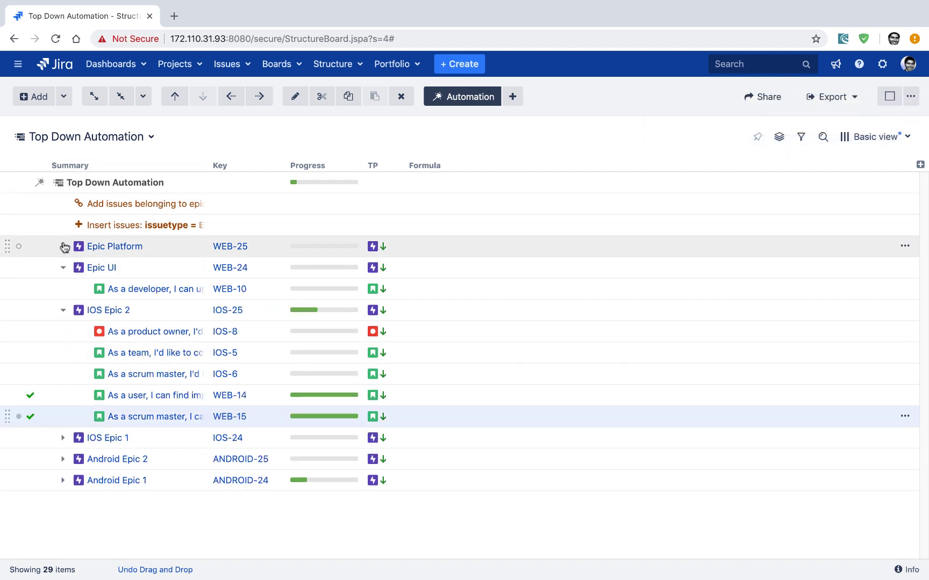
left_click(64, 268)
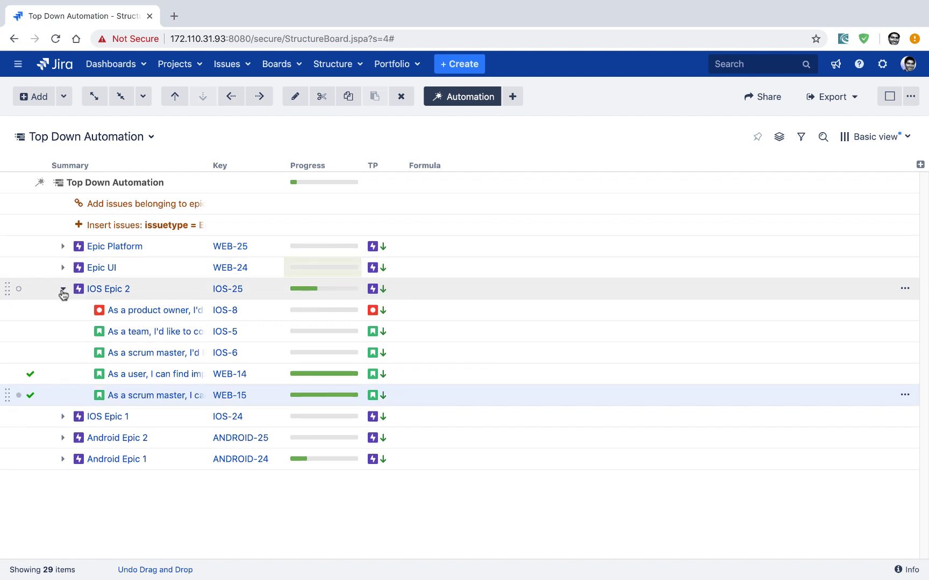
left_click(63, 289)
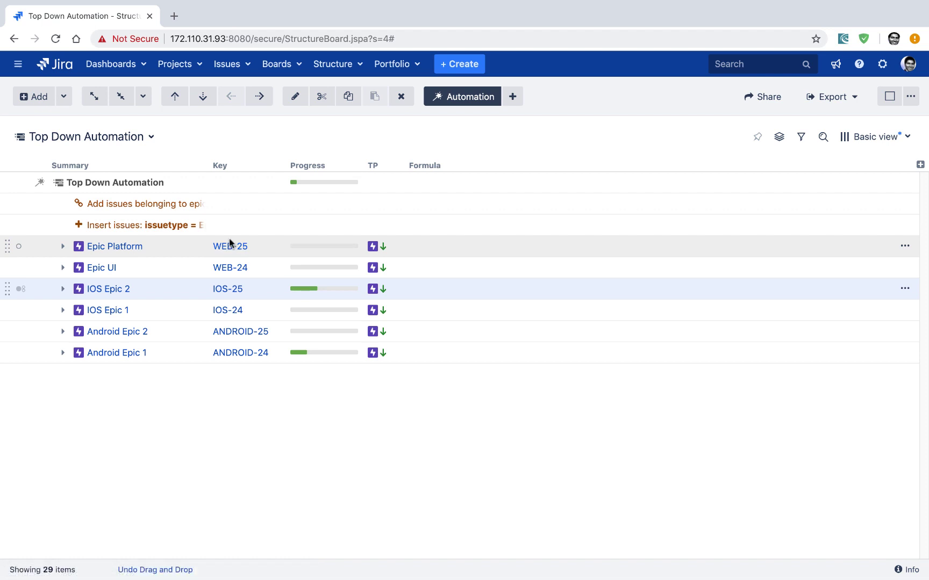
- Start an Extend with Sub-tasks automation on the Top Down Automation root row
left_click(125, 184)
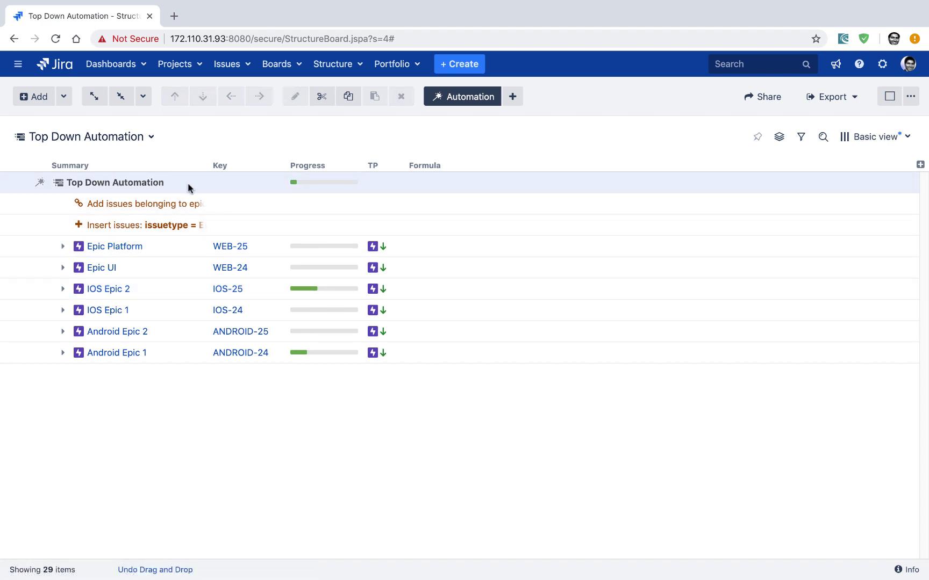
left_click(513, 96)
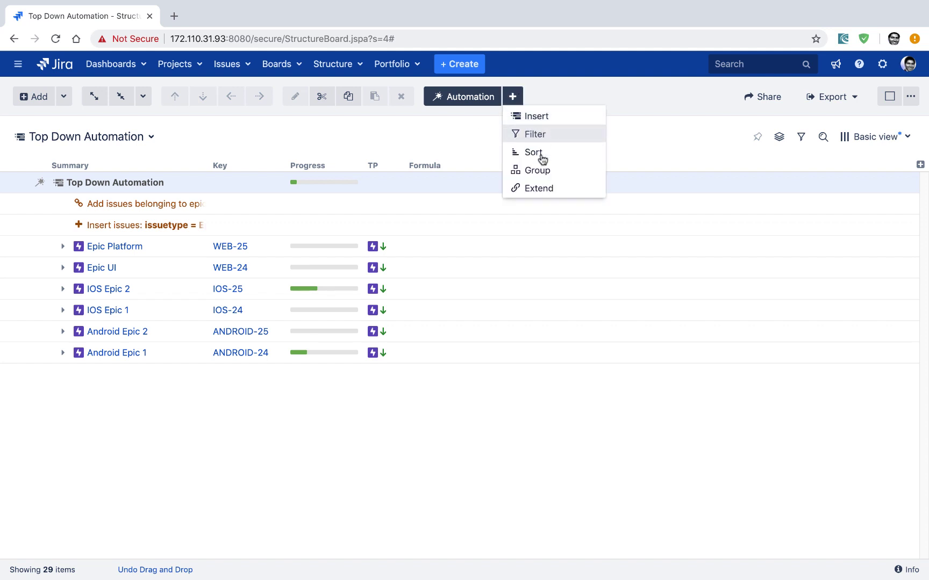
left_click(537, 189)
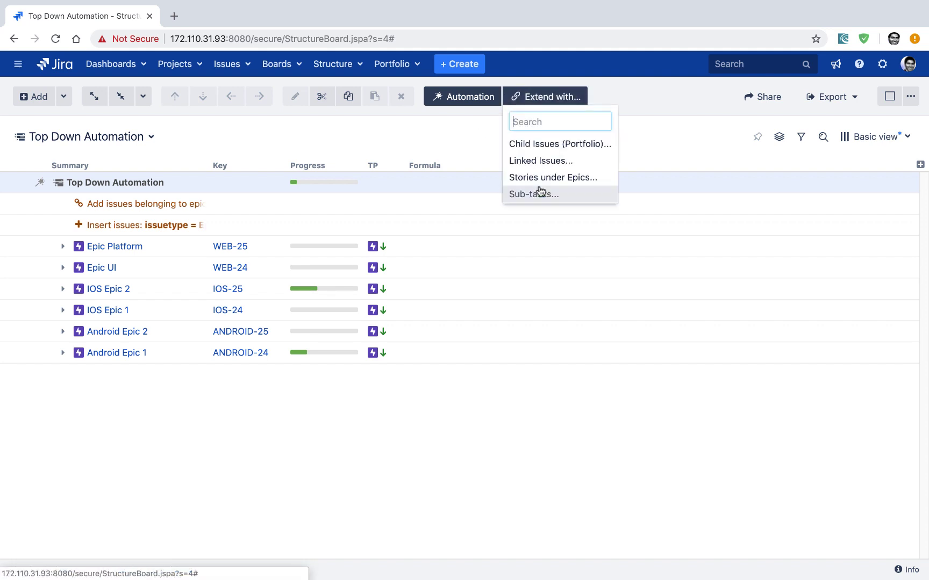
left_click(583, 197)
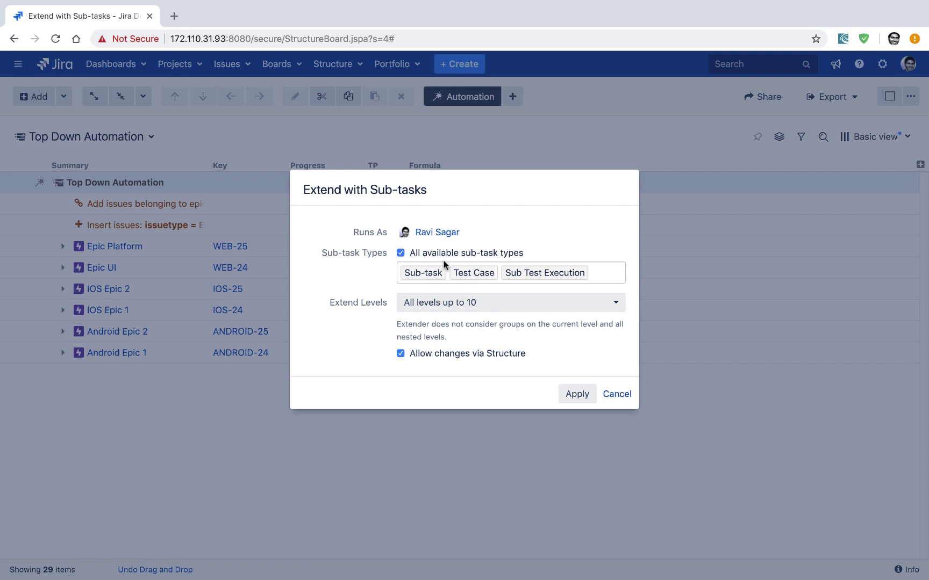
left_click(400, 253)
left_click(447, 273)
type("s")
left_click(446, 293)
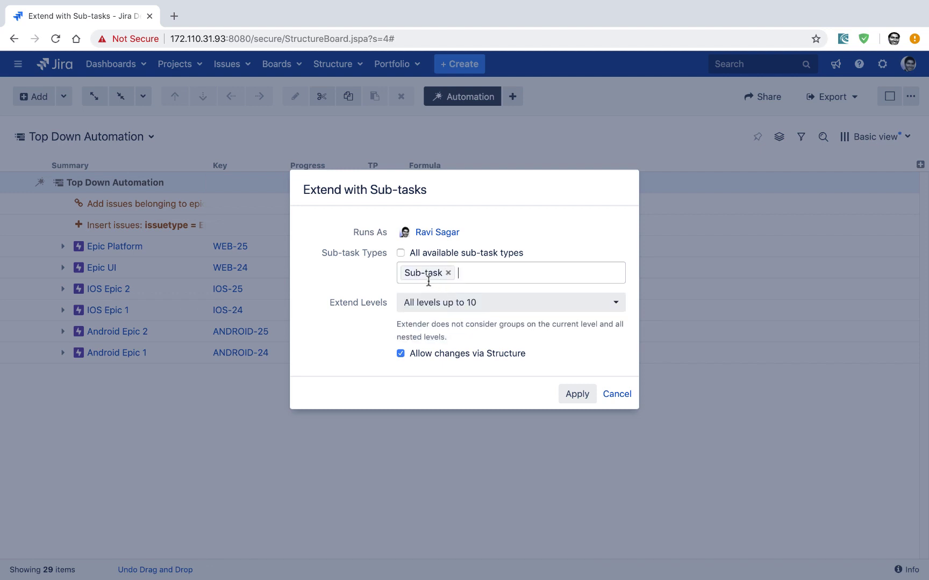
left_click(400, 253)
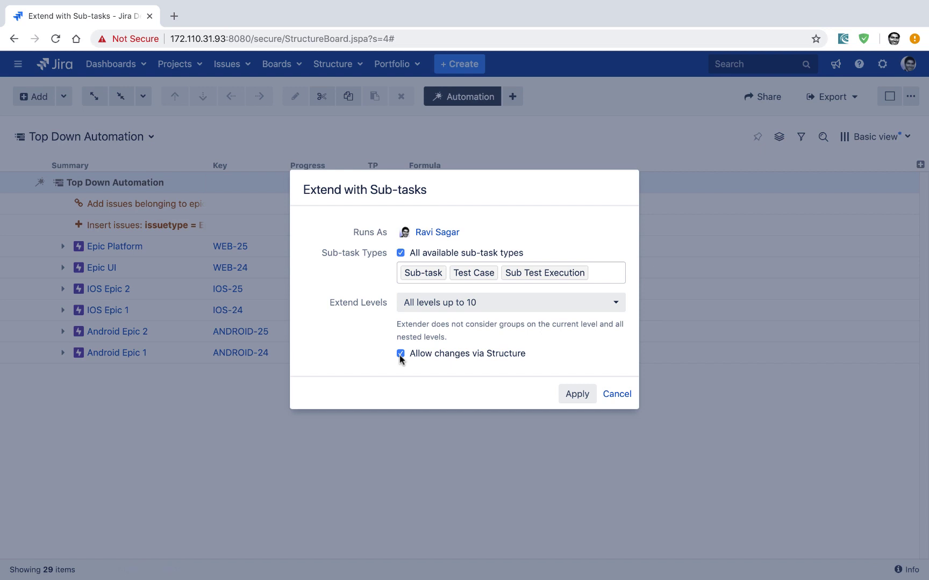
- Apply the sub-task extender with all available sub-task types, all levels up to 10, and changes via Structure allowed
left_click(579, 396)
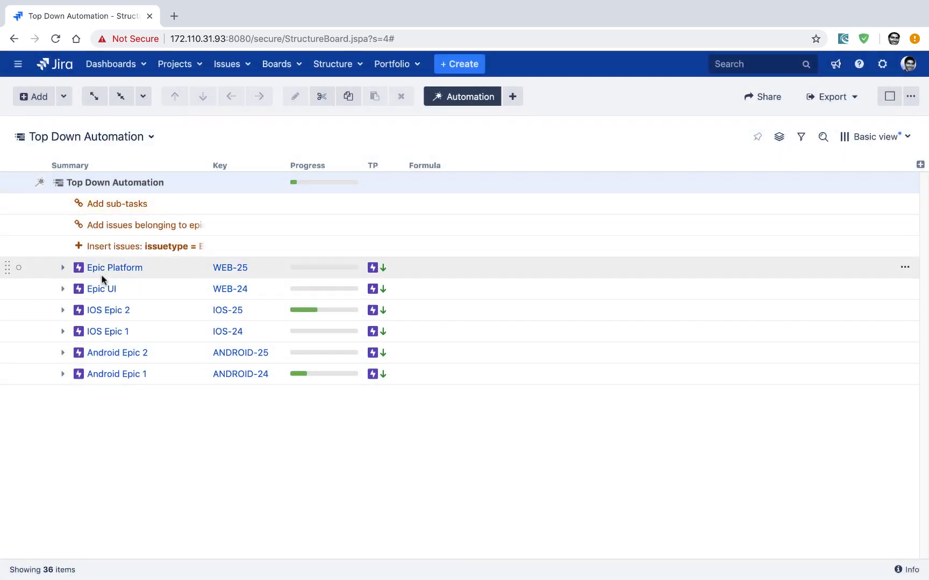
- Expand Epic Platform, Epic UI with its story WEB-10, and IOS Epic 2 with its story IOS-6 to view their sub-tasks
left_click(61, 268)
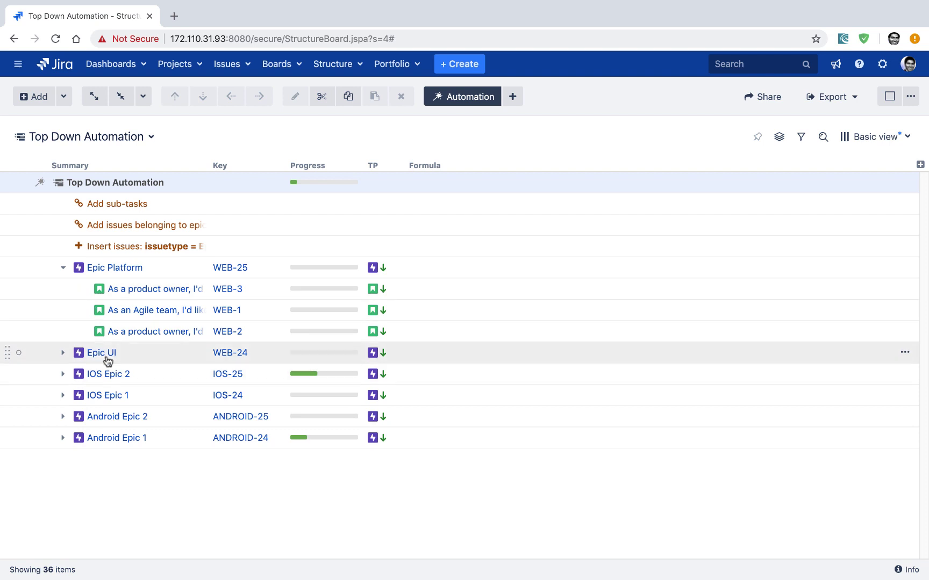
left_click(62, 353)
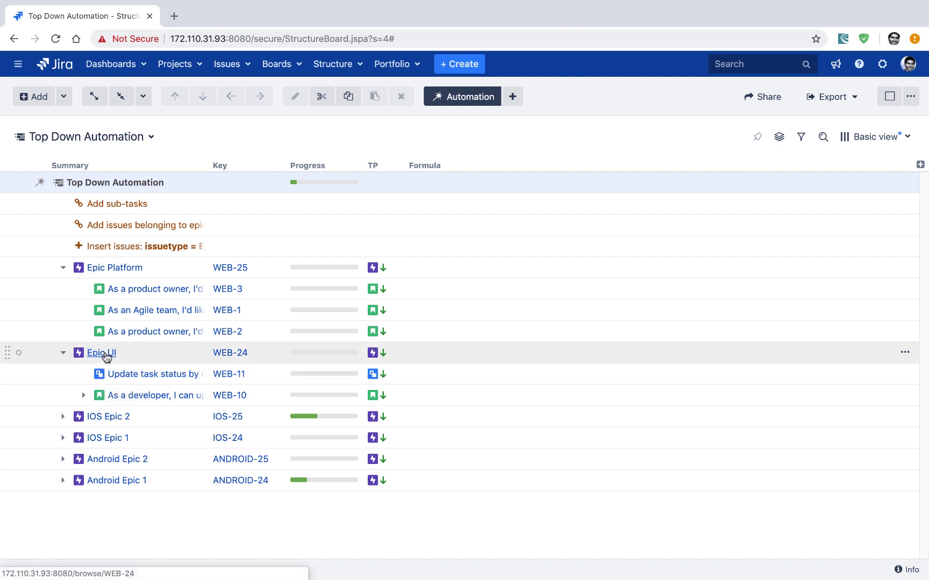
left_click(84, 395)
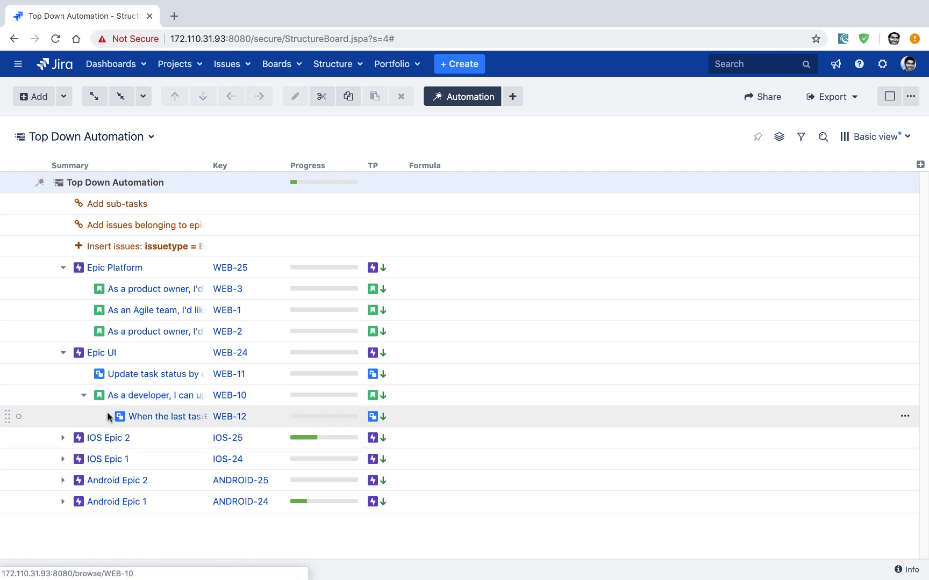
left_click(63, 438)
scroll(107, 430, "down", 2)
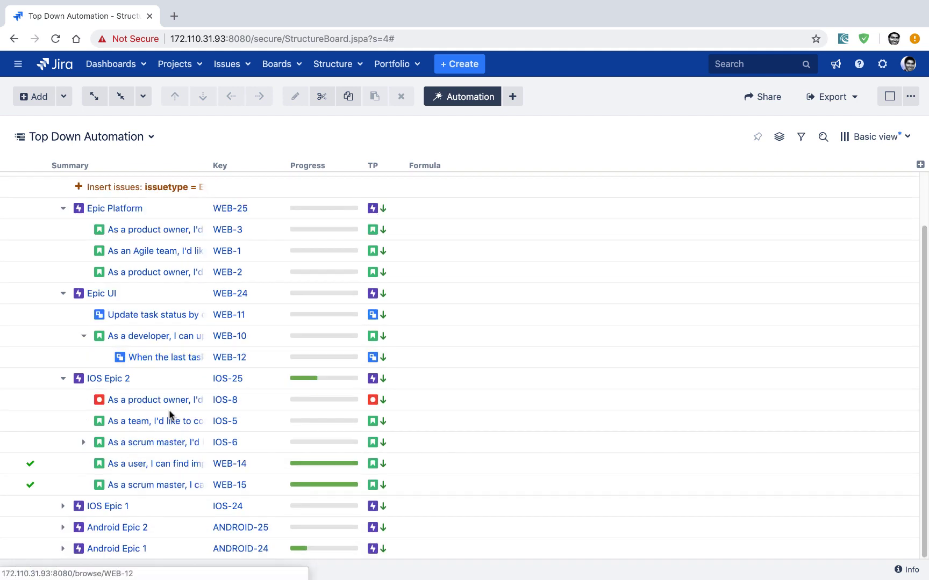
left_click(83, 443)
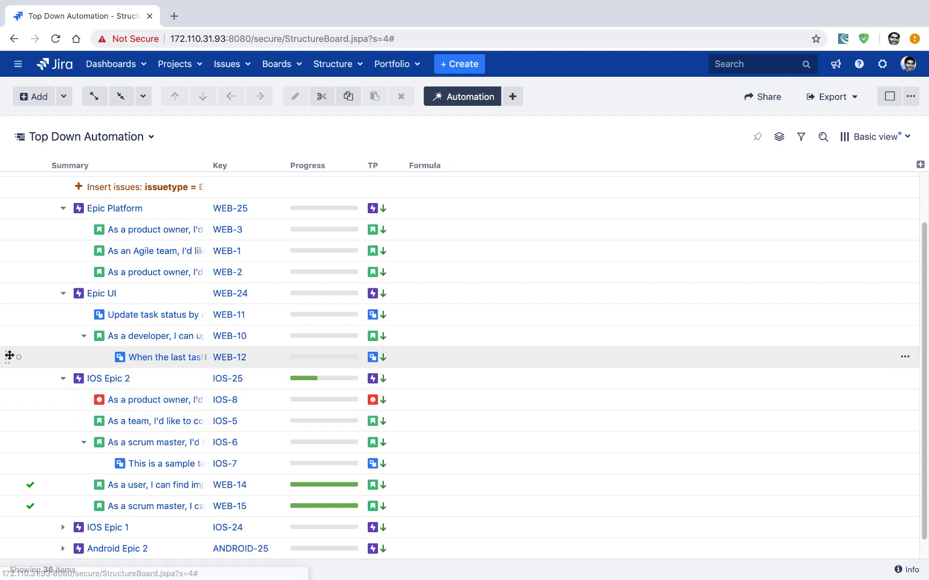
- Try to move sub-task WEB-12 from story WEB-10 to story IOS-5 under IOS Epic 2
left_click_drag(7, 356, 11, 431)
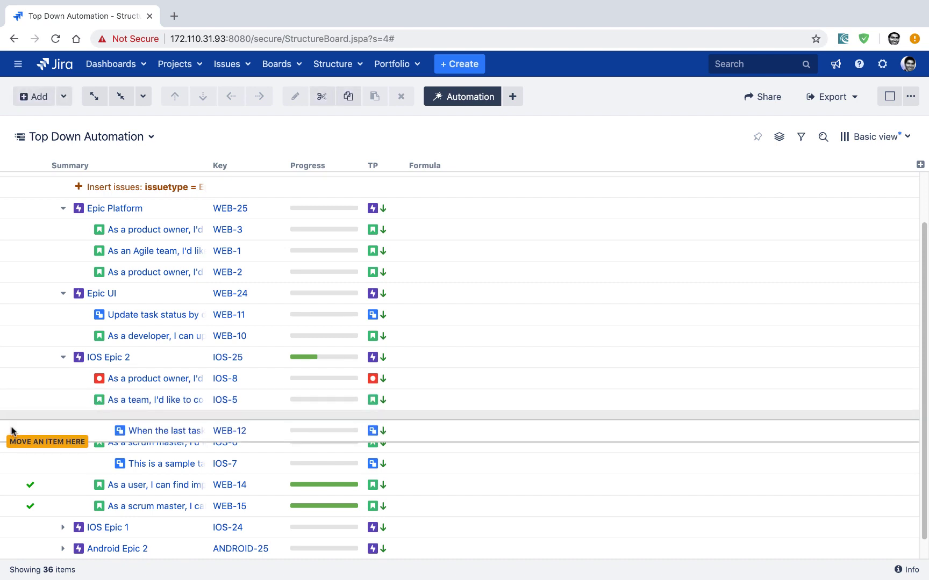
left_click_drag(11, 430, 8, 422)
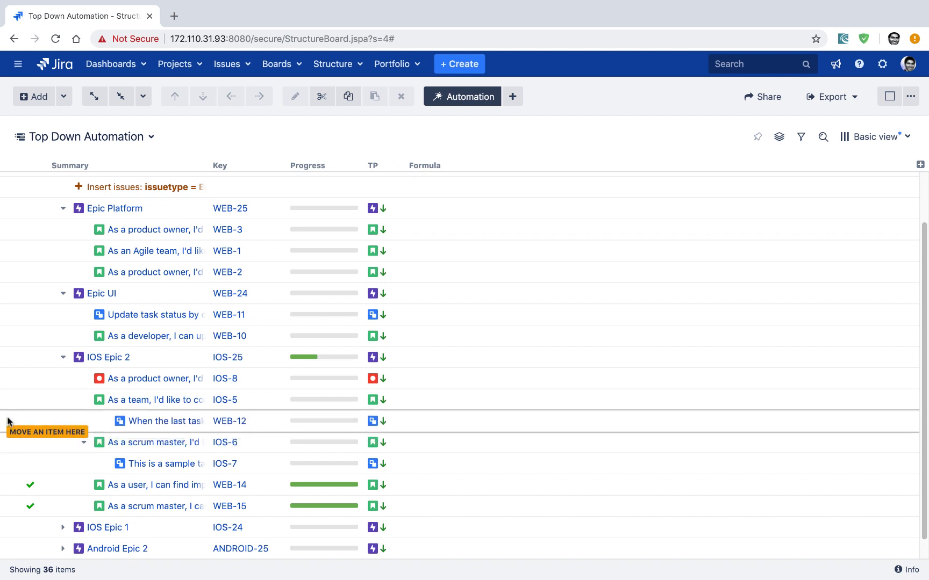
left_click_drag(7, 421, 8, 420)
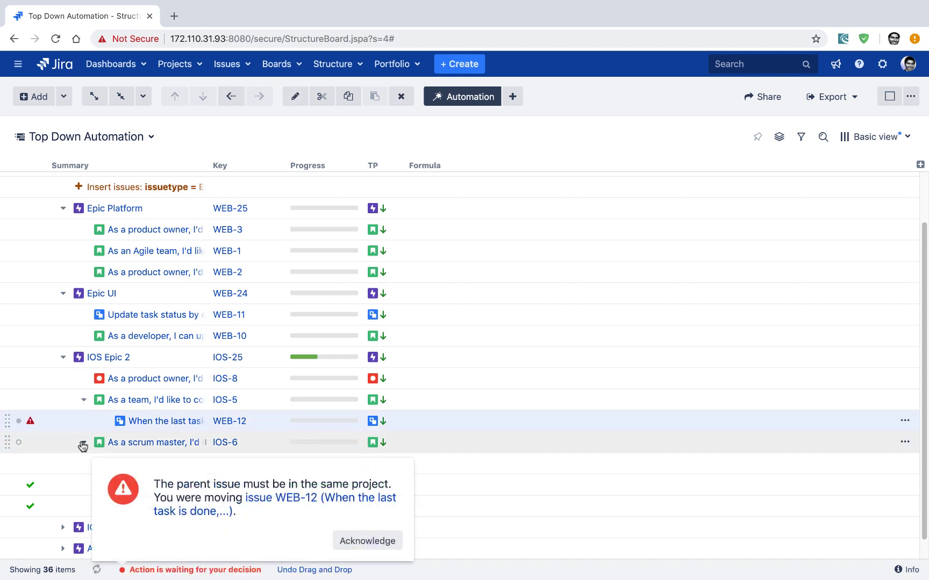
left_click(393, 544)
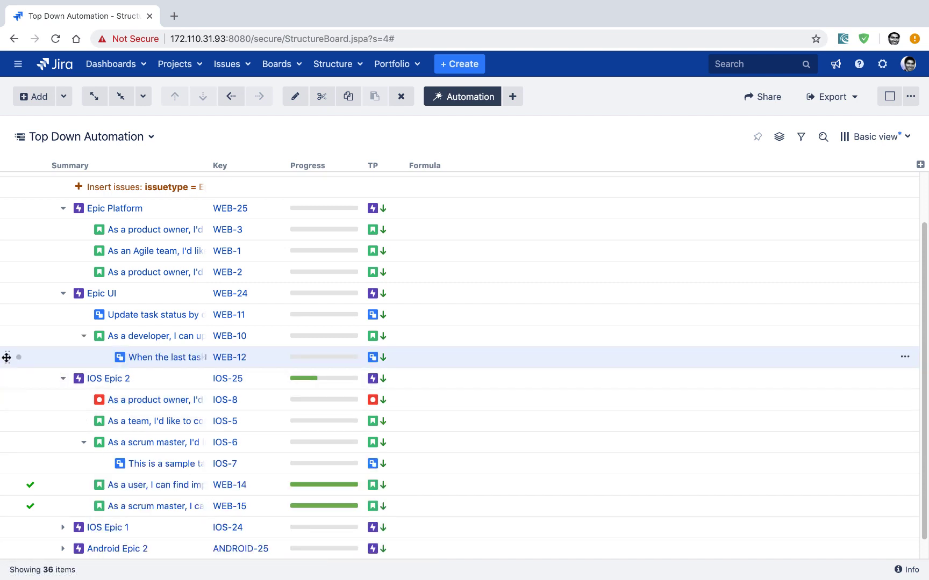
- Move sub-task WEB-12 from story WEB-10 to story WEB-1 under Epic Platform
left_click_drag(7, 358, 4, 326)
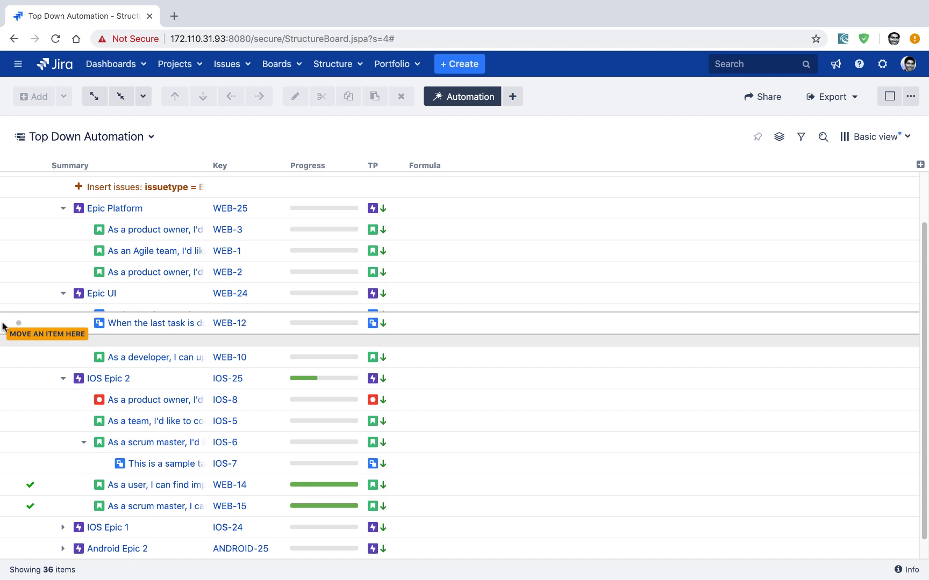
mouse_move(3, 326)
left_mouse_down()
mouse_move(1, 271)
mouse_move(1, 329)
mouse_move(2, 275)
mouse_move(29, 272)
left_mouse_up()
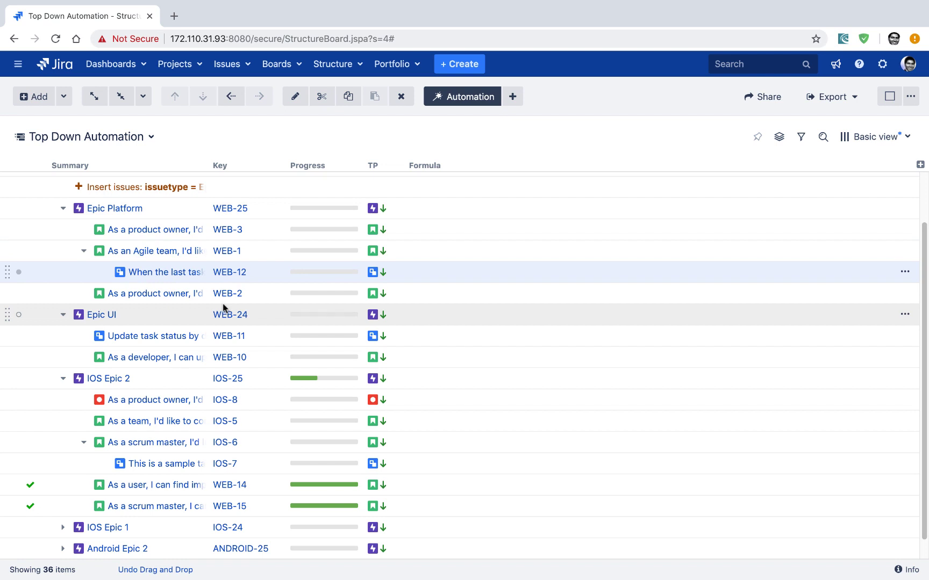
- Turn automation editing off to hide the generator rows, and turn it on again
left_click(446, 101)
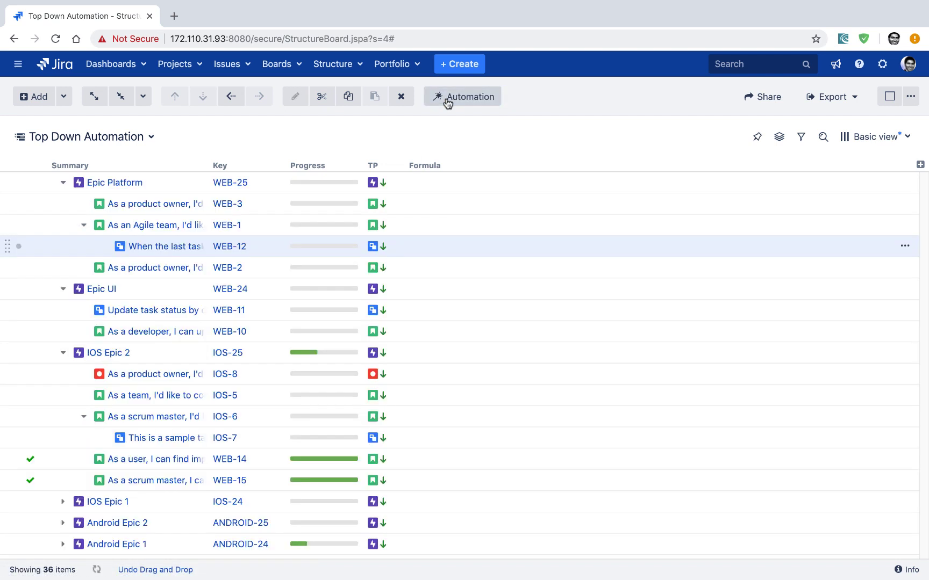
left_click(453, 100)
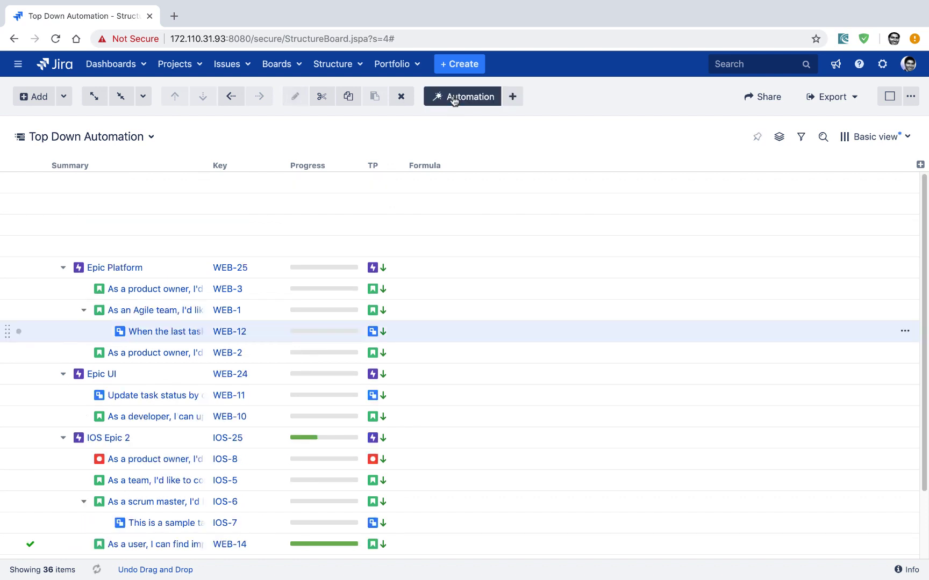